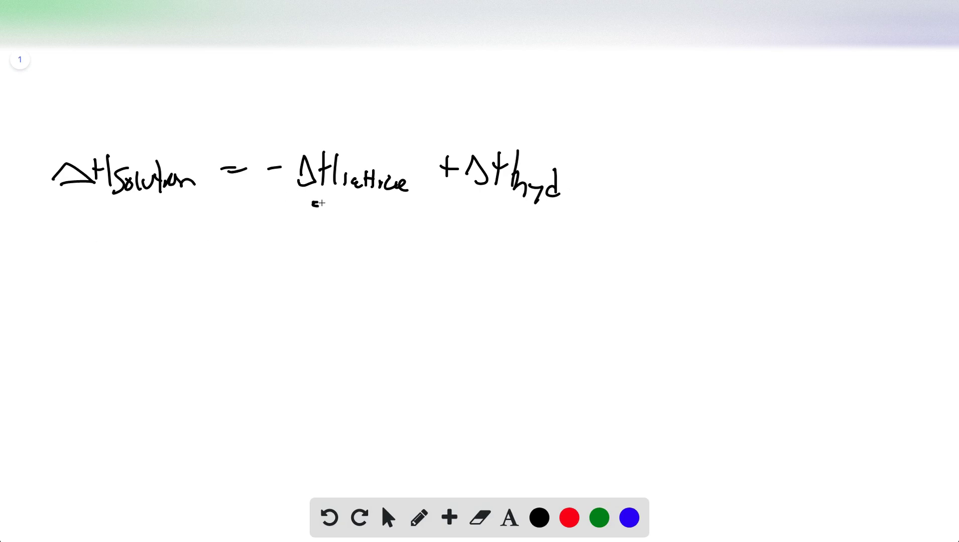
# Underline the ΔHlattice and ΔHsolution terms with zigzag marks
pyautogui.moveTo(318, 204); pyautogui.dragTo(361, 218)
pyautogui.moveTo(82, 221); pyautogui.dragTo(125, 227)
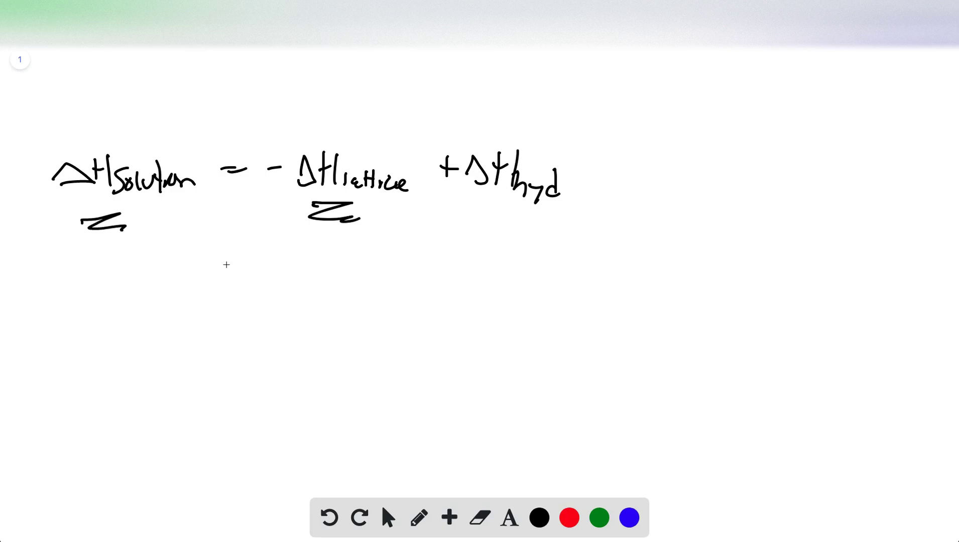
# Handwrite ΔHhyd = ΔHsolution + ΔHlattice beneath the first equation
pyautogui.moveTo(80, 299)
pyautogui.mouseDown()
pyautogui.moveTo(93, 282)
pyautogui.moveTo(104, 300)
pyautogui.moveTo(134, 310)
pyautogui.mouseUp()
pyautogui.moveTo(136, 298)
pyautogui.mouseDown()
pyautogui.moveTo(148, 323)
pyautogui.moveTo(156, 312)
pyautogui.mouseUp()
pyautogui.moveTo(183, 280); pyautogui.dragTo(198, 283)
pyautogui.moveTo(188, 292); pyautogui.dragTo(275, 299)
pyautogui.moveTo(289, 285)
pyautogui.mouseDown()
pyautogui.moveTo(283, 306)
pyautogui.moveTo(349, 306)
pyautogui.mouseUp()
pyautogui.moveTo(344, 292); pyautogui.dragTo(391, 299)
pyautogui.moveTo(382, 286); pyautogui.dragTo(464, 306)
pyautogui.moveTo(477, 288)
pyautogui.mouseDown()
pyautogui.moveTo(475, 308)
pyautogui.moveTo(507, 309)
pyautogui.mouseUp()
pyautogui.moveTo(514, 283); pyautogui.dragTo(518, 311)
pyautogui.moveTo(499, 297)
pyautogui.mouseDown()
pyautogui.moveTo(520, 295)
pyautogui.moveTo(534, 311)
pyautogui.mouseUp()
pyautogui.moveTo(539, 297); pyautogui.dragTo(573, 300)
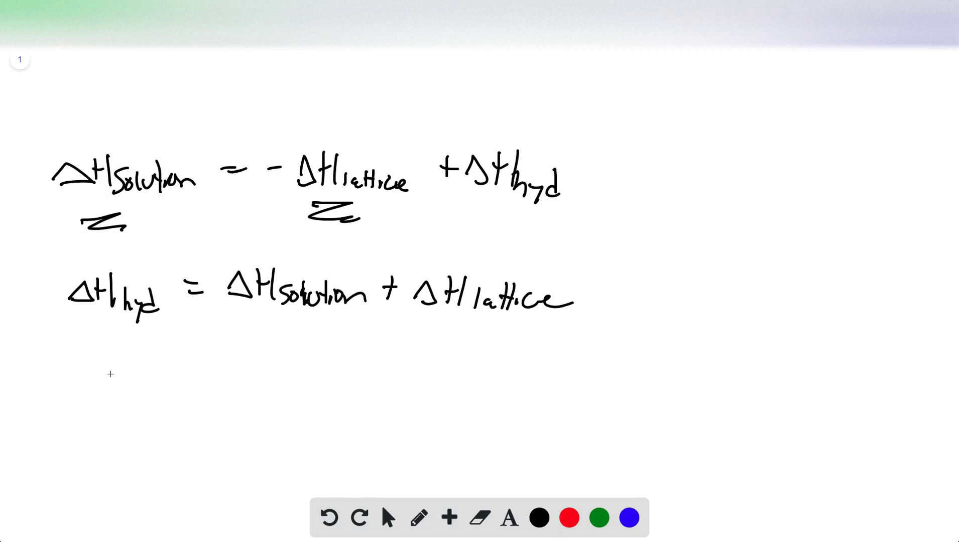
# Start the Li line with ΔHLi = −37.0
pyautogui.moveTo(81, 361)
pyautogui.mouseDown()
pyautogui.moveTo(105, 387)
pyautogui.moveTo(91, 348)
pyautogui.moveTo(108, 382)
pyautogui.mouseUp()
pyautogui.moveTo(120, 352)
pyautogui.mouseDown()
pyautogui.moveTo(123, 379)
pyautogui.moveTo(129, 368)
pyautogui.mouseUp()
pyautogui.moveTo(134, 364)
pyautogui.mouseDown()
pyautogui.moveTo(142, 382)
pyautogui.moveTo(187, 356)
pyautogui.mouseUp()
pyautogui.moveTo(177, 364)
pyautogui.mouseDown()
pyautogui.moveTo(237, 344)
pyautogui.moveTo(244, 367)
pyautogui.moveTo(269, 374)
pyautogui.mouseUp()
pyautogui.moveTo(285, 364); pyautogui.dragTo(297, 365)
pyautogui.moveTo(316, 340)
pyautogui.mouseDown()
pyautogui.moveTo(318, 366)
pyautogui.moveTo(349, 367)
pyautogui.mouseUp()
# Add kJ/mol, then − 834 kJ/mol, correcting the plus to a minus
pyautogui.moveTo(367, 335)
pyautogui.mouseDown()
pyautogui.moveTo(354, 368)
pyautogui.moveTo(401, 359)
pyautogui.mouseUp()
pyautogui.moveTo(408, 334)
pyautogui.mouseDown()
pyautogui.moveTo(414, 361)
pyautogui.moveTo(442, 358)
pyautogui.mouseUp()
pyautogui.moveTo(433, 349)
pyautogui.mouseDown()
pyautogui.moveTo(455, 353)
pyautogui.moveTo(457, 339)
pyautogui.mouseUp()
pyautogui.moveTo(474, 346); pyautogui.dragTo(607, 362)
pyautogui.moveTo(621, 338); pyautogui.dragTo(622, 358)
pyautogui.moveTo(658, 323); pyautogui.dragTo(639, 357)
pyautogui.moveTo(648, 353); pyautogui.dragTo(688, 346)
pyautogui.moveTo(695, 320)
pyautogui.mouseDown()
pyautogui.moveTo(696, 355)
pyautogui.moveTo(732, 340)
pyautogui.moveTo(780, 345)
pyautogui.moveTo(791, 356)
pyautogui.moveTo(823, 354)
pyautogui.moveTo(828, 343)
pyautogui.mouseUp()
# Write the Li result, = −871 kJ/mol
pyautogui.moveTo(840, 329); pyautogui.dragTo(838, 359)
pyautogui.moveTo(860, 325)
pyautogui.mouseDown()
pyautogui.moveTo(862, 353)
pyautogui.moveTo(879, 349)
pyautogui.mouseUp()
pyautogui.moveTo(889, 326)
pyautogui.mouseDown()
pyautogui.moveTo(888, 352)
pyautogui.moveTo(916, 349)
pyautogui.mouseUp()
pyautogui.moveTo(918, 341); pyautogui.dragTo(928, 351)
pyautogui.moveTo(935, 329); pyautogui.dragTo(933, 359)
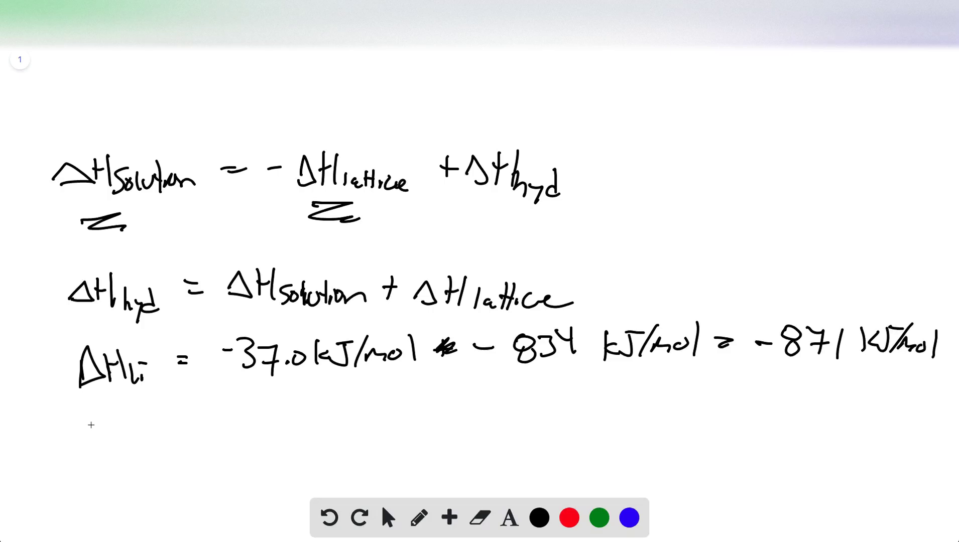
# Write ΔHNa = on a fourth line
pyautogui.moveTo(97, 405); pyautogui.dragTo(110, 425)
pyautogui.moveTo(85, 425); pyautogui.dragTo(135, 430)
pyautogui.moveTo(133, 416)
pyautogui.mouseDown()
pyautogui.moveTo(152, 431)
pyautogui.moveTo(187, 408)
pyautogui.mouseUp()
pyautogui.moveTo(180, 413)
pyautogui.mouseDown()
pyautogui.moveTo(232, 432)
pyautogui.moveTo(288, 431)
pyautogui.mouseUp()
# Write 3.88 kJ/mol − 769 kJ/mol after the equals sign
pyautogui.moveTo(316, 397)
pyautogui.mouseDown()
pyautogui.moveTo(328, 423)
pyautogui.moveTo(346, 424)
pyautogui.mouseUp()
pyautogui.moveTo(362, 388); pyautogui.dragTo(352, 421)
pyautogui.moveTo(364, 417); pyautogui.dragTo(392, 416)
pyautogui.moveTo(405, 395)
pyautogui.mouseDown()
pyautogui.moveTo(409, 412)
pyautogui.moveTo(448, 400)
pyautogui.moveTo(472, 414)
pyautogui.moveTo(477, 400)
pyautogui.mouseUp()
pyautogui.moveTo(488, 388)
pyautogui.mouseDown()
pyautogui.moveTo(492, 418)
pyautogui.moveTo(509, 419)
pyautogui.mouseUp()
pyautogui.moveTo(525, 388); pyautogui.dragTo(539, 420)
pyautogui.moveTo(577, 385)
pyautogui.mouseDown()
pyautogui.moveTo(559, 420)
pyautogui.moveTo(686, 400)
pyautogui.mouseUp()
# Write the −773 kJ/mol Na result and draw an arrow pointing at −871
pyautogui.moveTo(682, 391)
pyautogui.mouseDown()
pyautogui.moveTo(697, 420)
pyautogui.moveTo(722, 424)
pyautogui.mouseUp()
pyautogui.moveTo(737, 390); pyautogui.dragTo(742, 422)
pyautogui.moveTo(775, 391)
pyautogui.mouseDown()
pyautogui.moveTo(770, 422)
pyautogui.moveTo(786, 416)
pyautogui.mouseUp()
pyautogui.moveTo(791, 396); pyautogui.dragTo(779, 423)
pyautogui.moveTo(819, 393)
pyautogui.mouseDown()
pyautogui.moveTo(800, 417)
pyautogui.moveTo(839, 417)
pyautogui.mouseUp()
pyautogui.moveTo(833, 405); pyautogui.dragTo(860, 421)
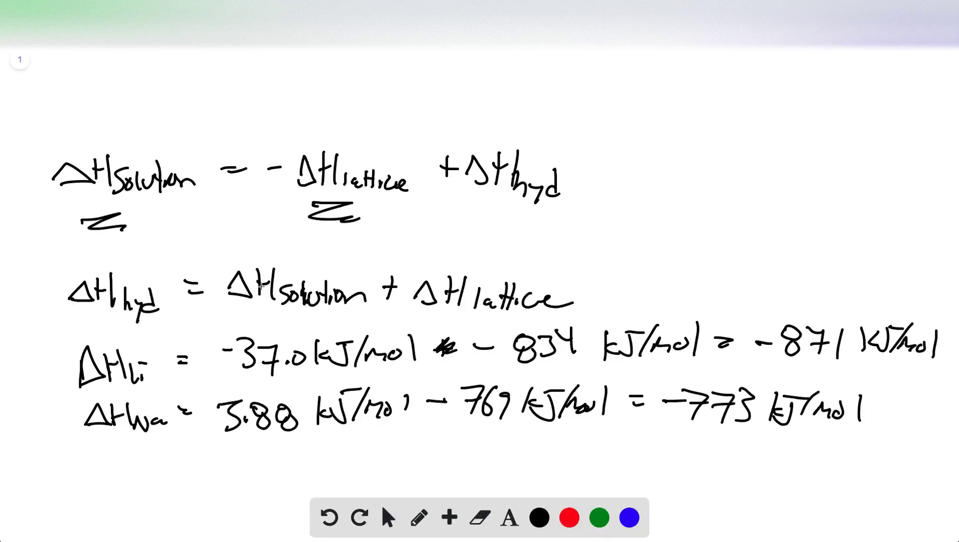
pyautogui.moveTo(799, 258)
pyautogui.mouseDown()
pyautogui.moveTo(804, 294)
pyautogui.moveTo(815, 279)
pyautogui.mouseUp()
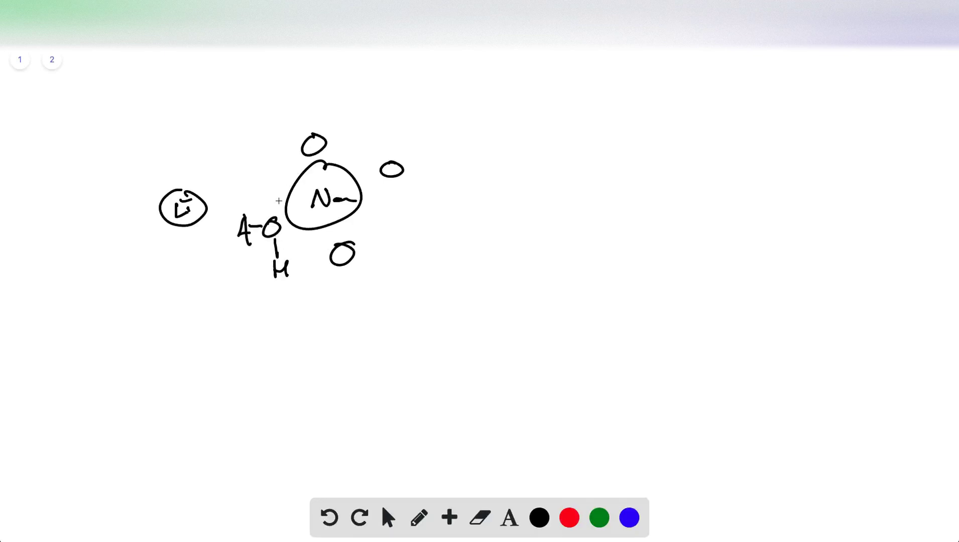
# Cross out the small Li sketch, redraw a circled Li ion among water molecules, and return to the equations page
pyautogui.moveTo(199, 214)
pyautogui.mouseDown()
pyautogui.moveTo(222, 193)
pyautogui.moveTo(157, 210)
pyautogui.mouseUp()
pyautogui.moveTo(629, 163); pyautogui.dragTo(634, 187)
pyautogui.moveTo(659, 151); pyautogui.dragTo(672, 172)
pyautogui.moveTo(586, 160); pyautogui.dragTo(594, 172)
pyautogui.moveTo(629, 207)
pyautogui.mouseDown()
pyautogui.moveTo(627, 222)
pyautogui.moveTo(616, 225)
pyautogui.mouseUp()
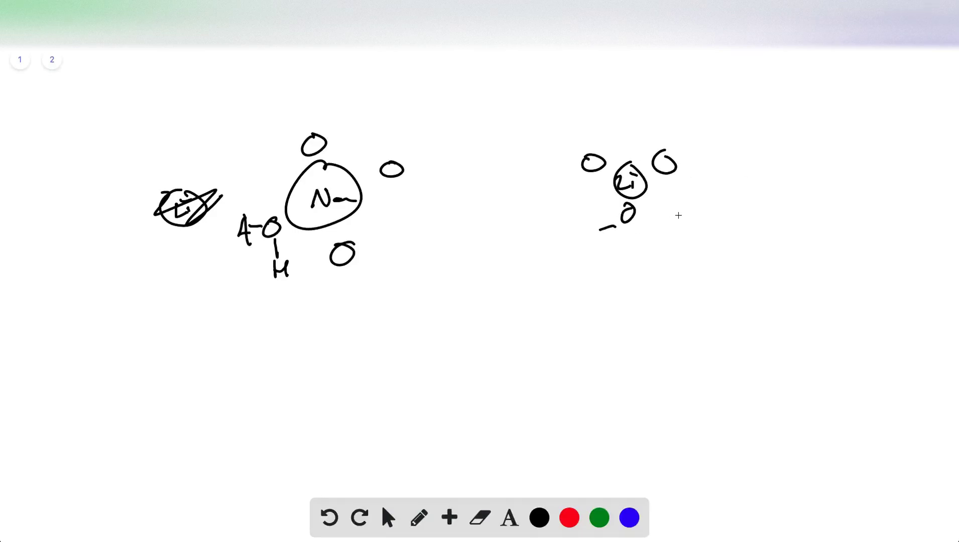
pyautogui.click(18, 60)
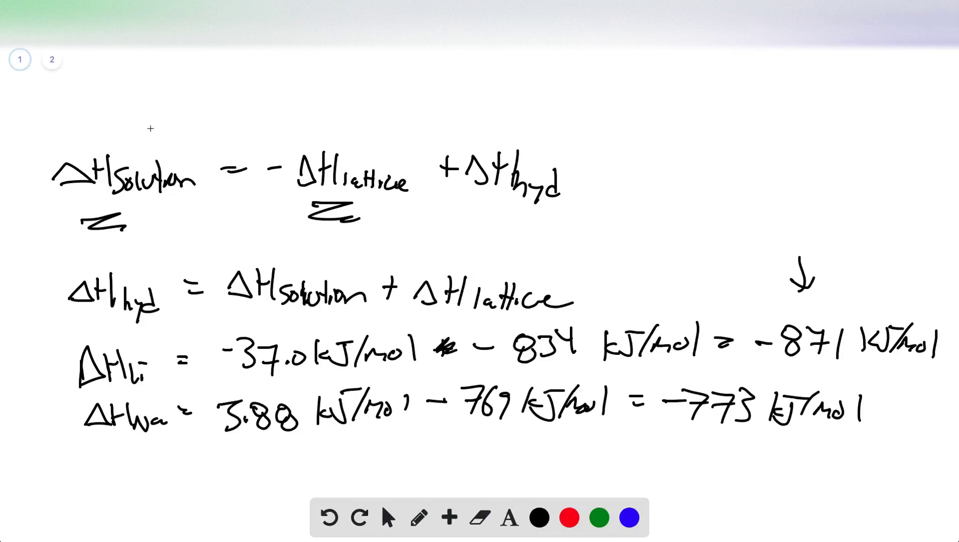